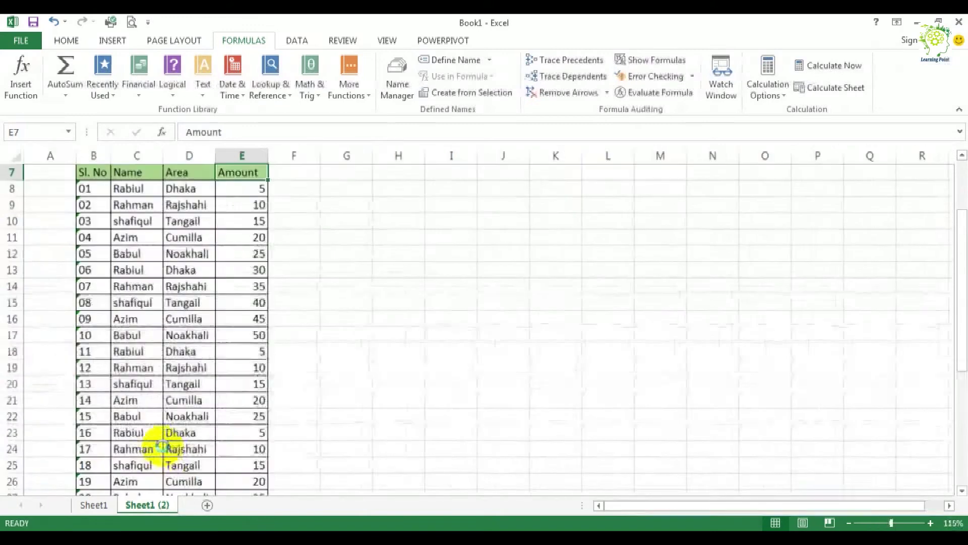
Step: Examine the Amount column of the table and the AVERAGE formula in cell E40 beneath it
left_click_drag(700, 504, 585, 505)
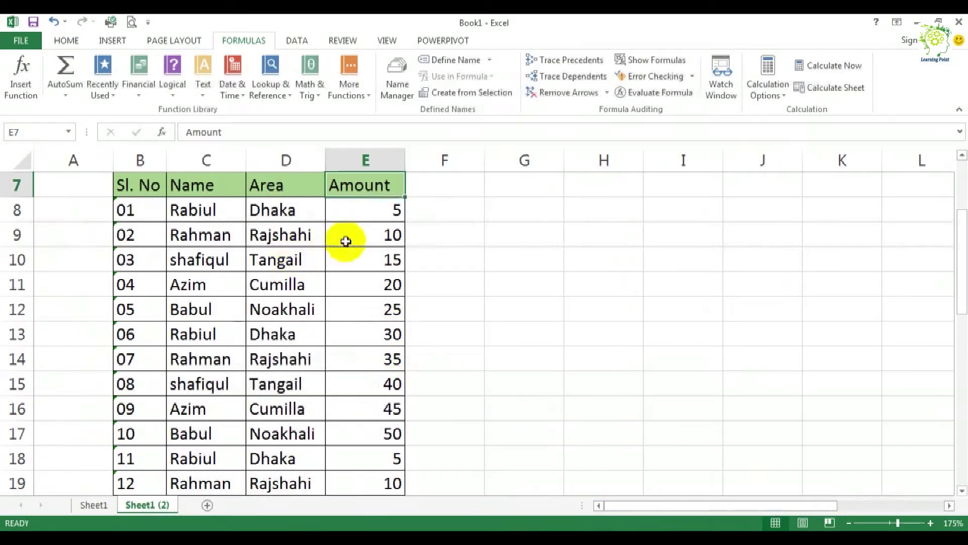
left_click(346, 343)
scroll(360, 339, "down", 10)
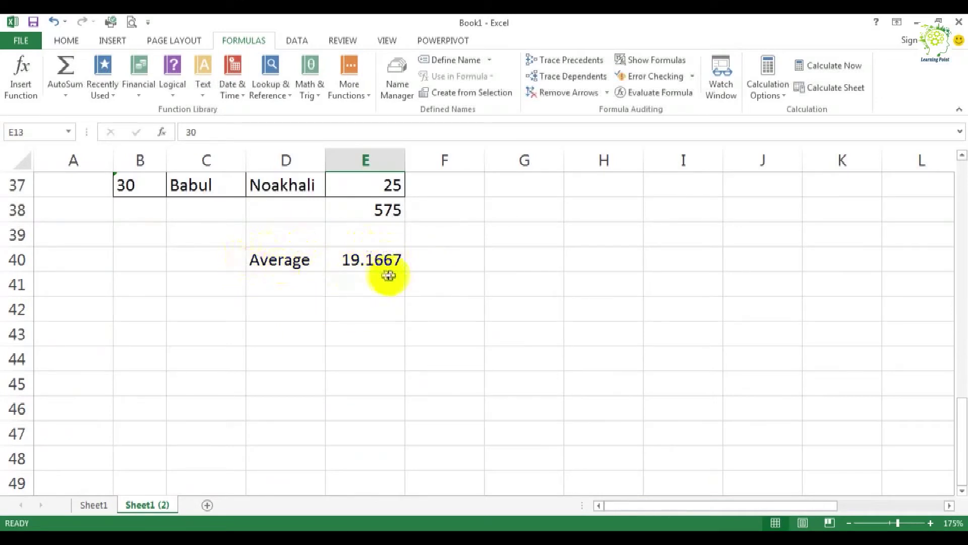
left_click(376, 260)
scroll(410, 282, "up", 3)
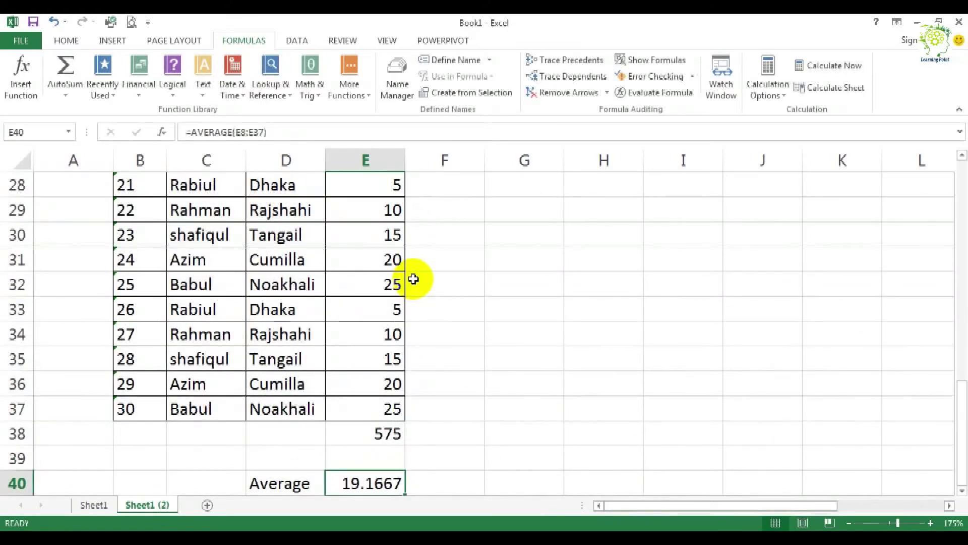
scroll(414, 279, "up", 3)
scroll(414, 279, "down", 4)
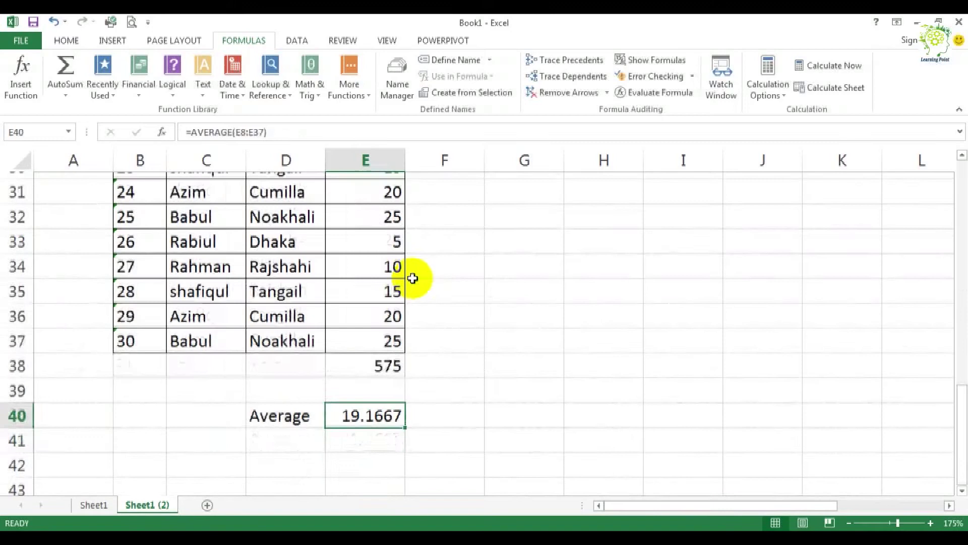
scroll(323, 288, "up", 4)
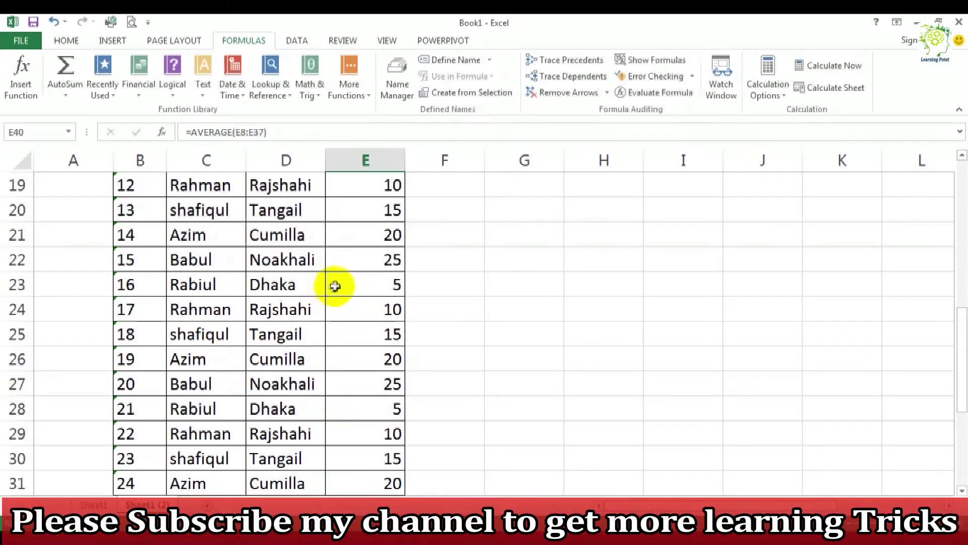
scroll(347, 284, "down", 3)
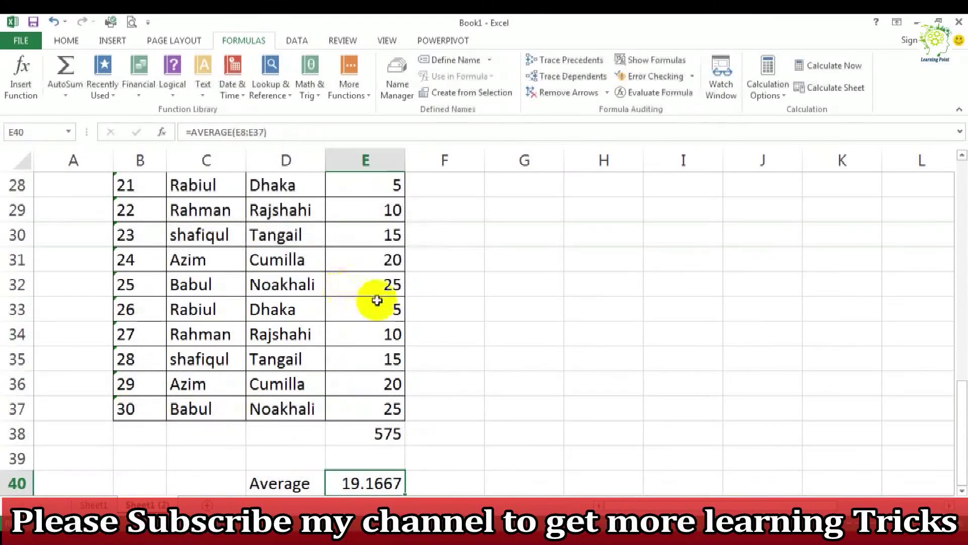
scroll(379, 301, "down", 3)
scroll(380, 301, "down", 3)
scroll(386, 283, "up", 3)
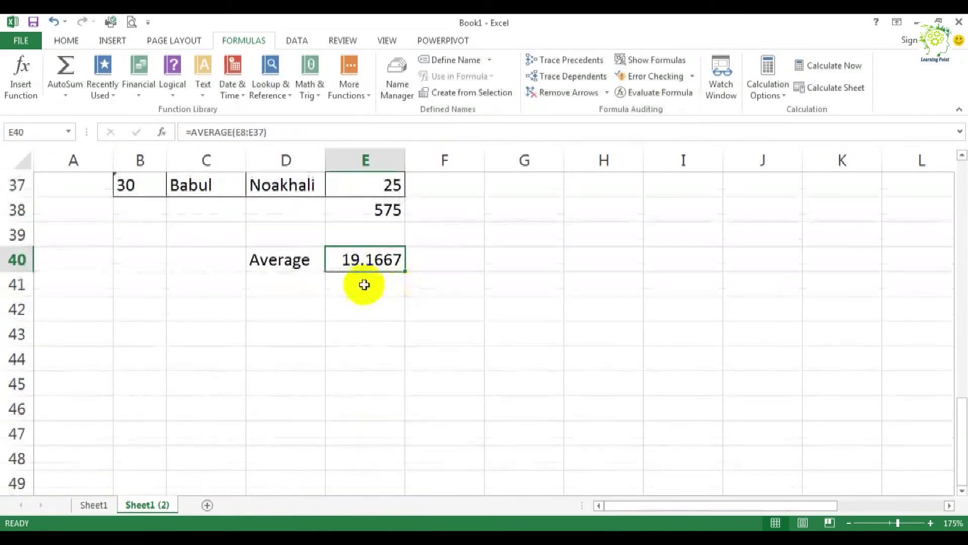
Step: Review the table's header row B7:E7 and the records listed beneath it
left_click(331, 327)
left_click(71, 40)
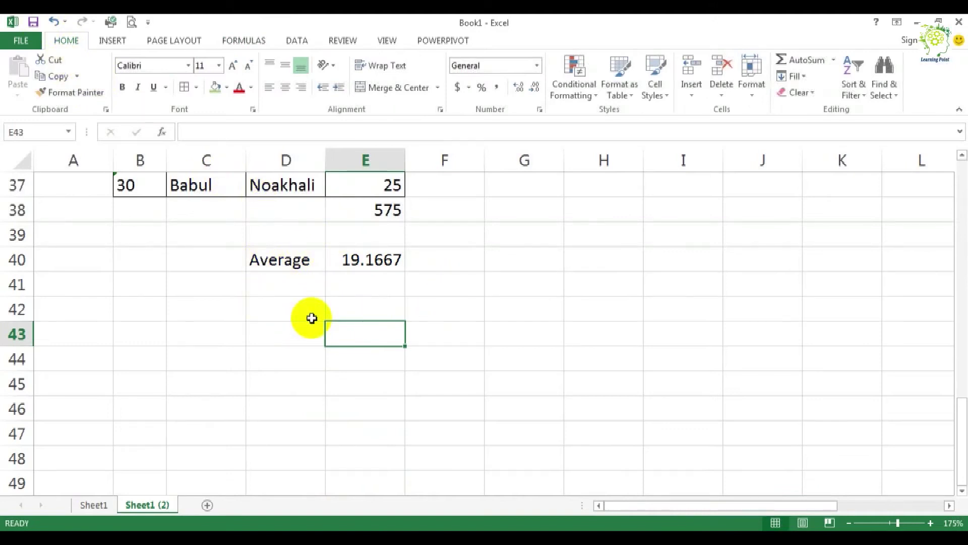
scroll(312, 317, "up", 11)
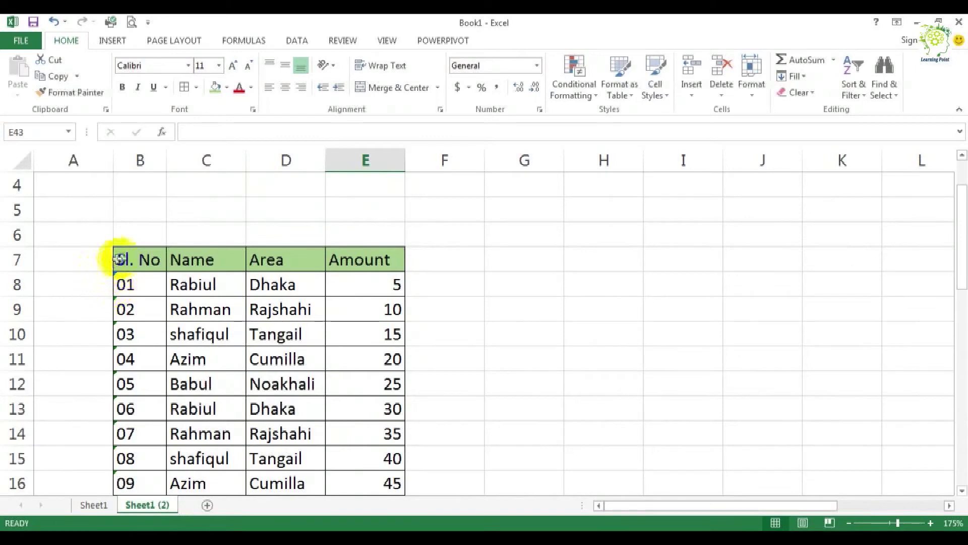
scroll(166, 267, "down", 5)
scroll(168, 267, "up", 1)
scroll(168, 267, "up", 4)
left_click_drag(133, 259, 337, 255)
scroll(349, 262, "down", 2)
scroll(343, 262, "up", 2)
scroll(207, 268, "down", 1)
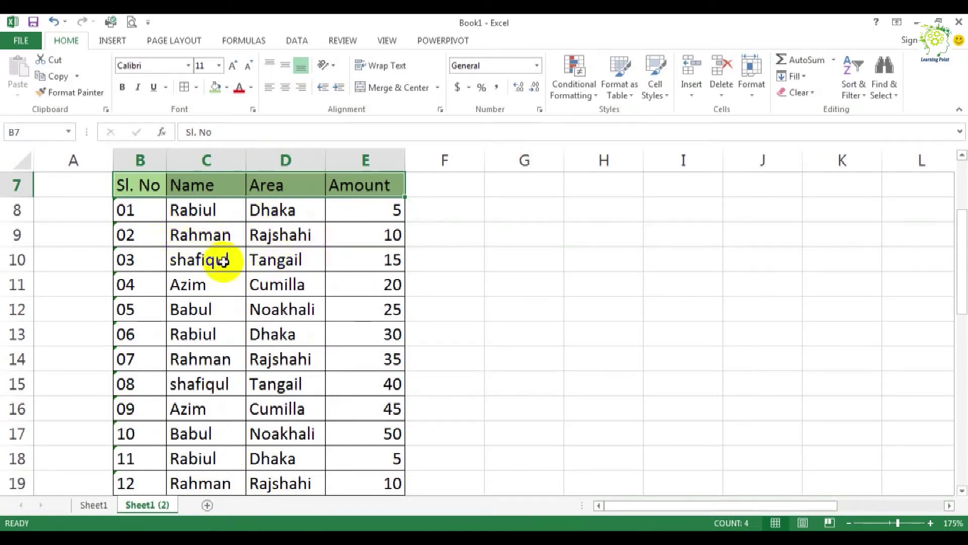
scroll(266, 261, "down", 5)
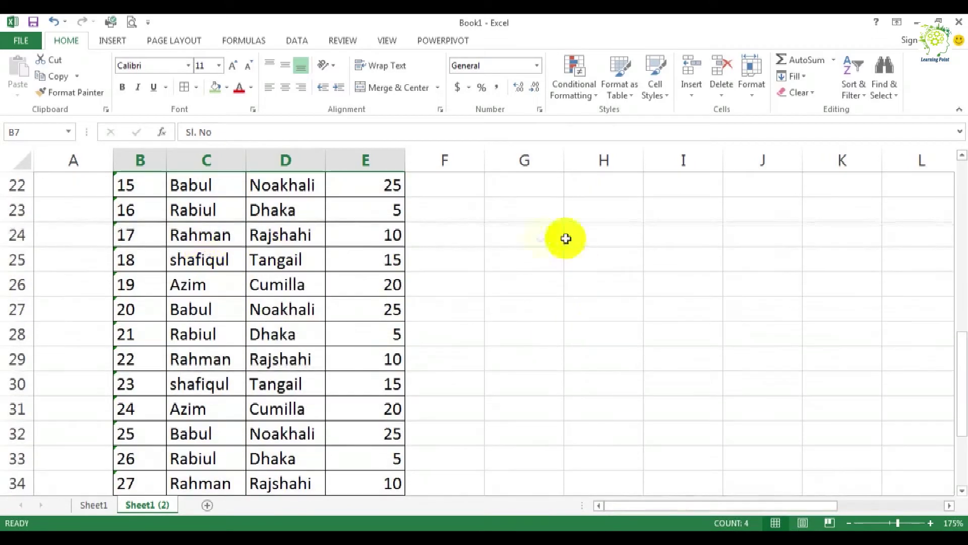
scroll(545, 249, "up", 4)
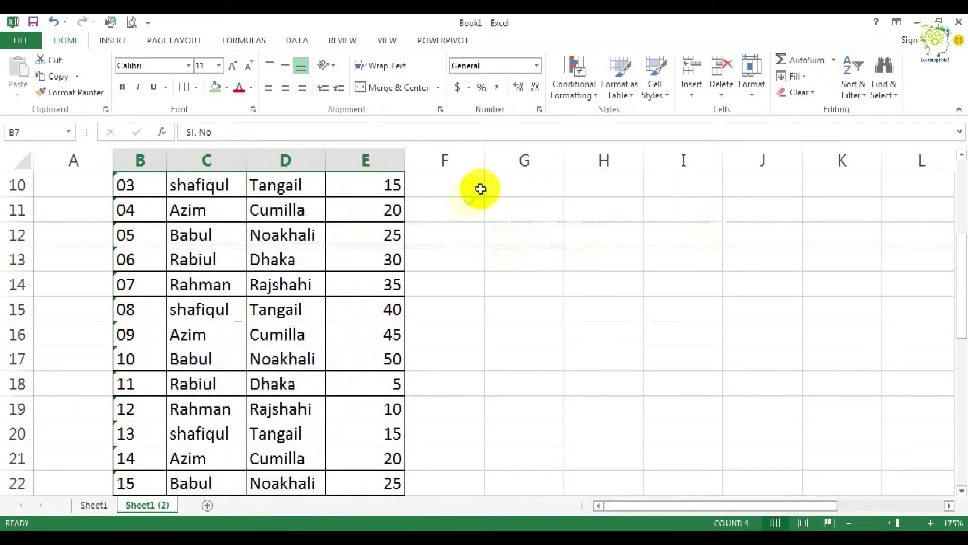
scroll(484, 282, "up", 3)
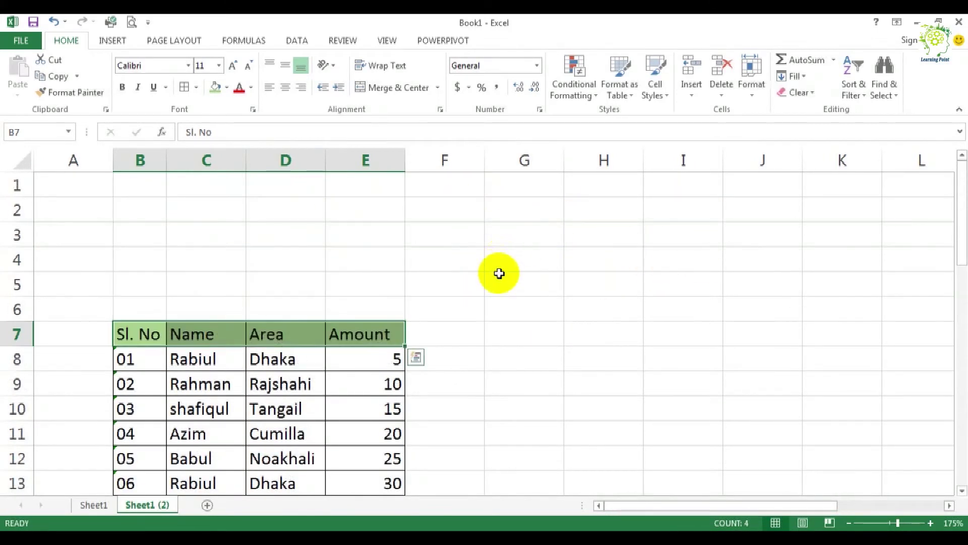
scroll(499, 275, "down", 2)
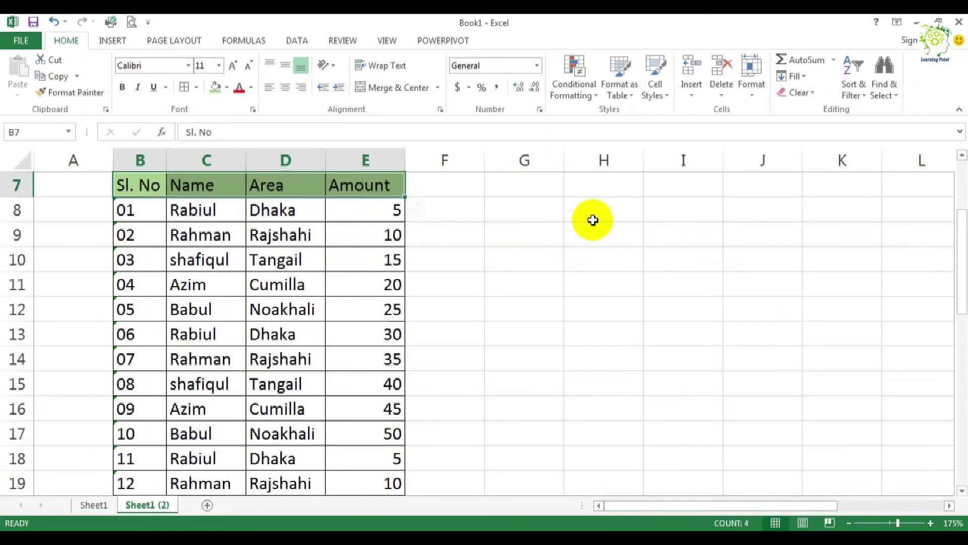
Step: Enter an AVERAGE formula over the amounts E8:E37 in cell G8
left_click(515, 209)
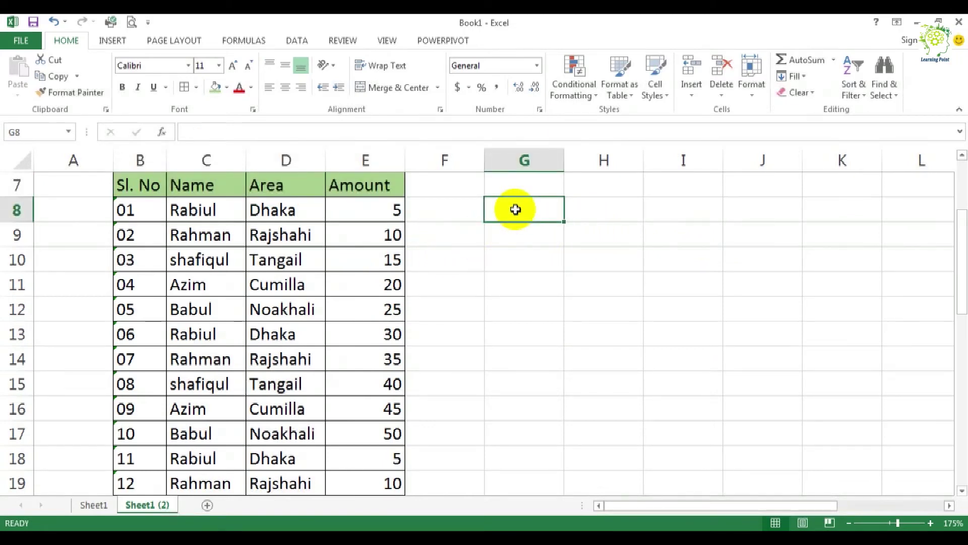
type("=aveg")
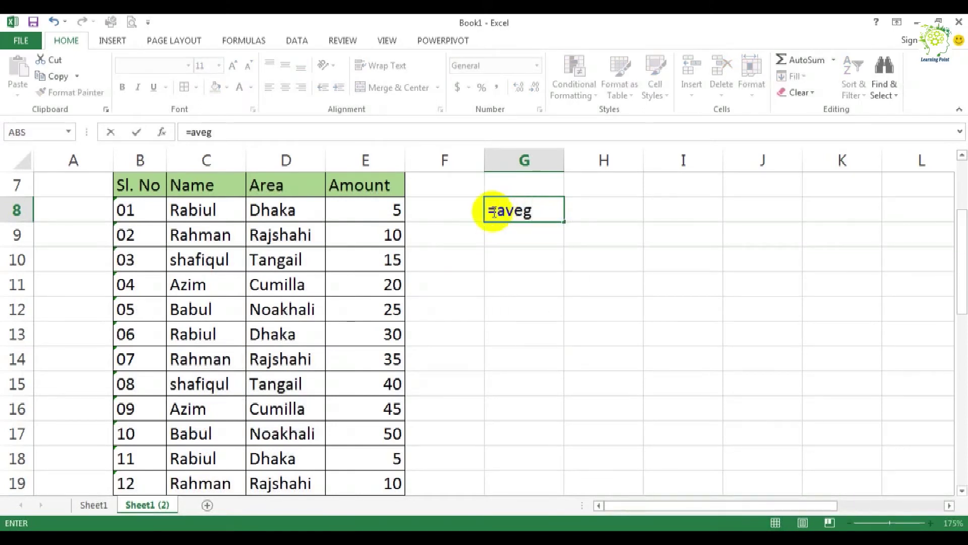
key("BackSpace")
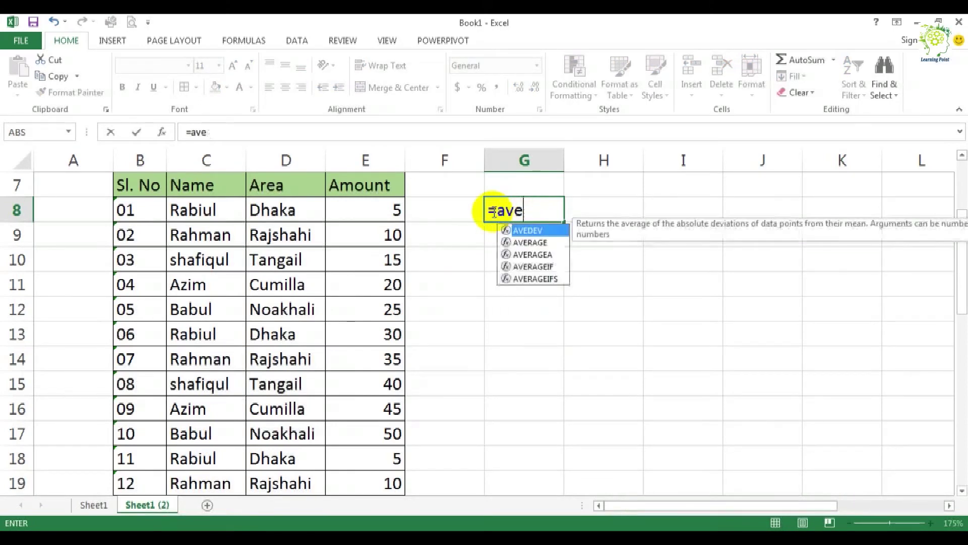
double_click(530, 242)
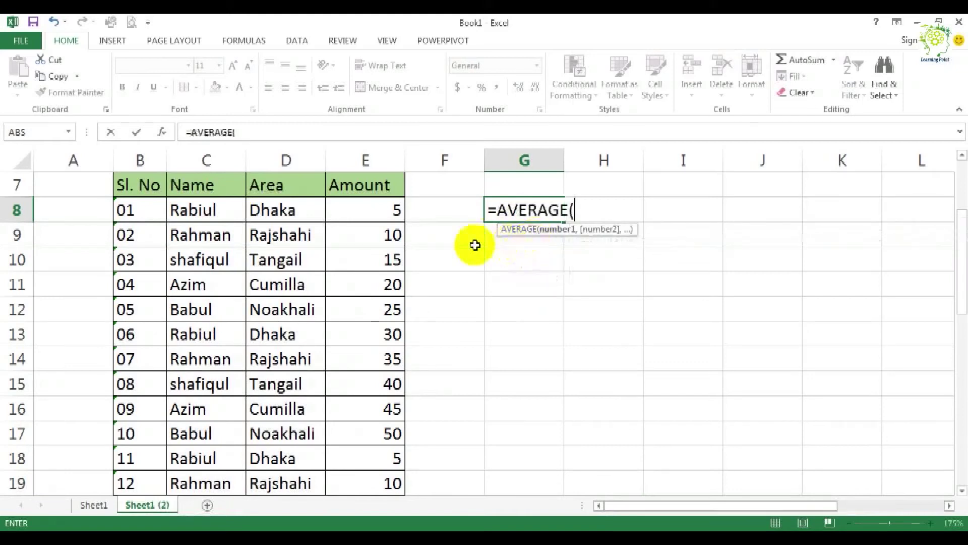
left_click_drag(318, 210, 379, 439)
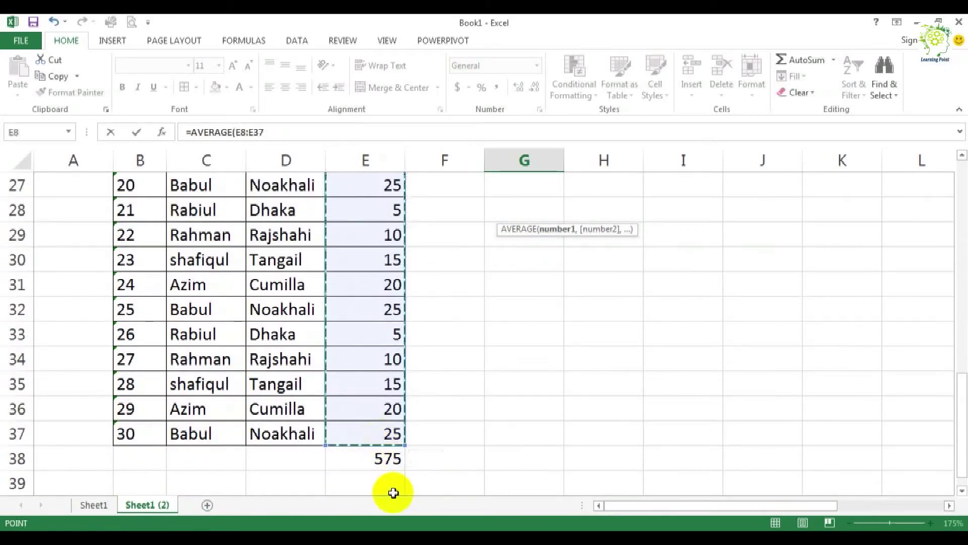
key("Return")
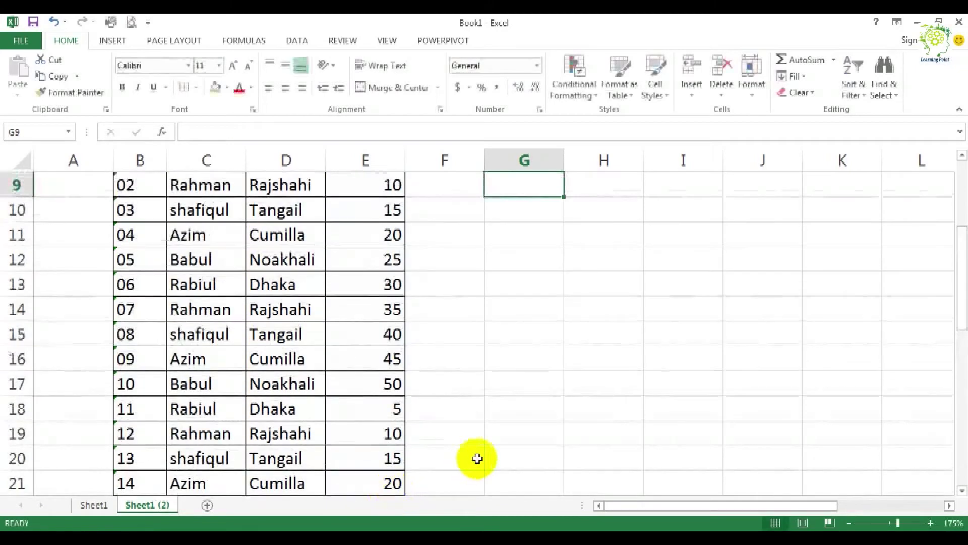
scroll(476, 457, "up", 3)
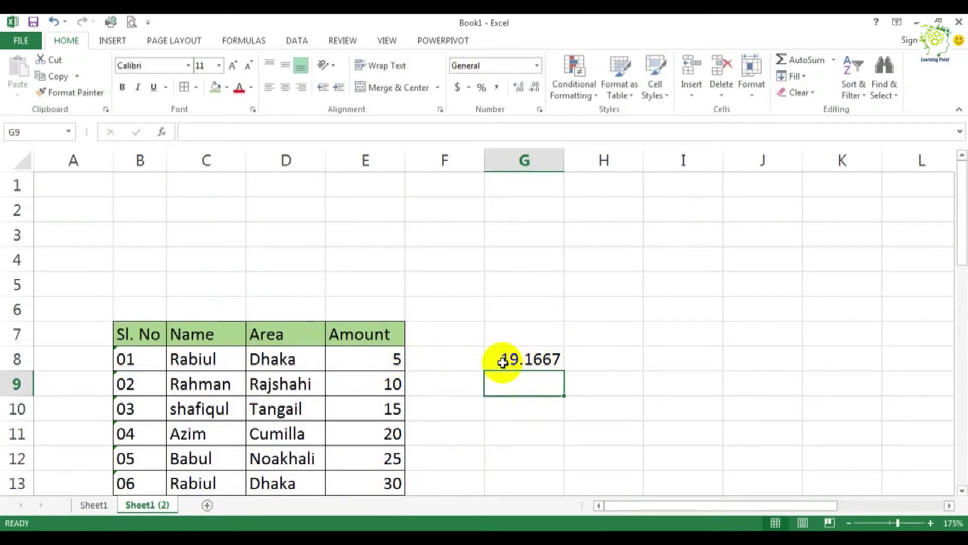
Step: Clear the average formula from cell G8
scroll(502, 363, "down", 2)
scroll(502, 363, "down", 2)
scroll(502, 363, "up", 2)
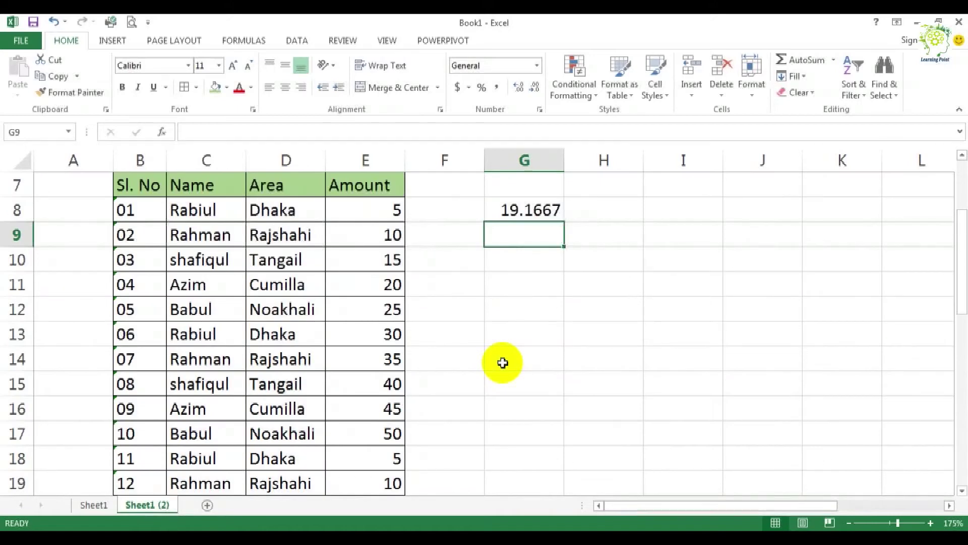
scroll(503, 363, "up", 2)
scroll(503, 362, "down", 1)
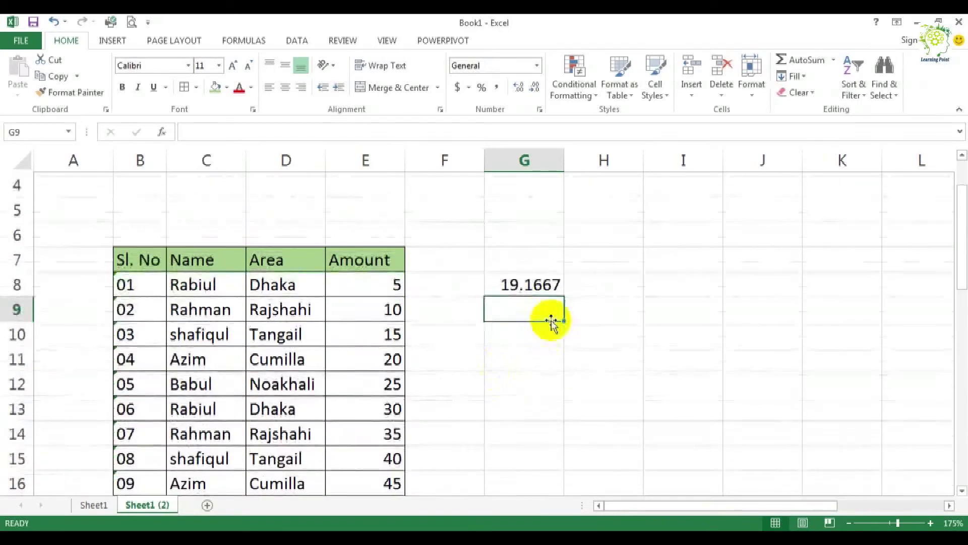
left_click(526, 285)
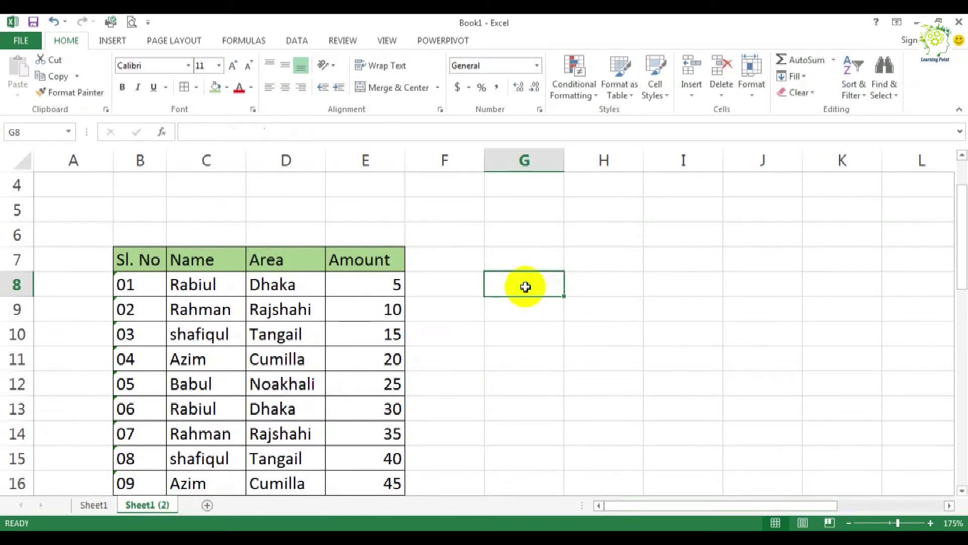
Step: Open the Watch Window and place it beside the table, clear of the Amount column
scroll(524, 287, "down", 1)
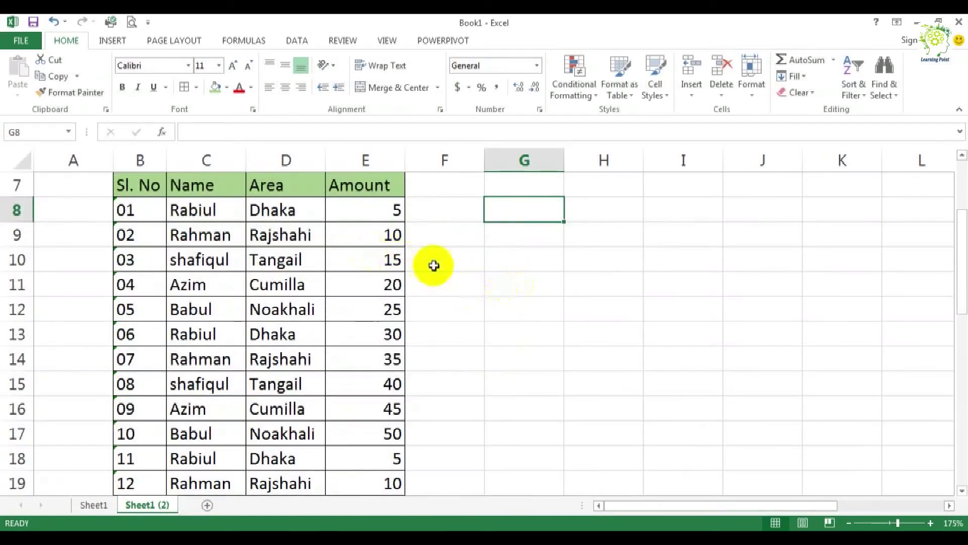
left_click(241, 41)
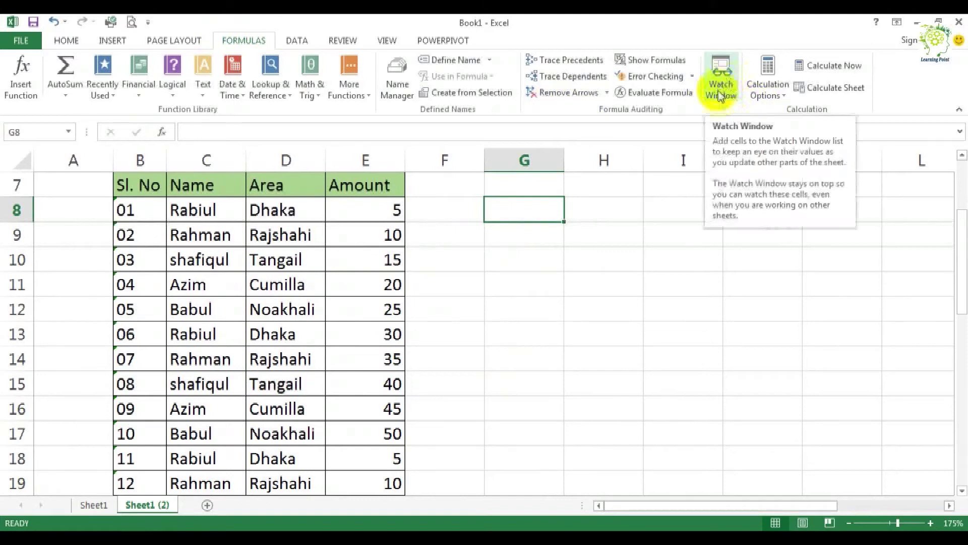
left_click(733, 76)
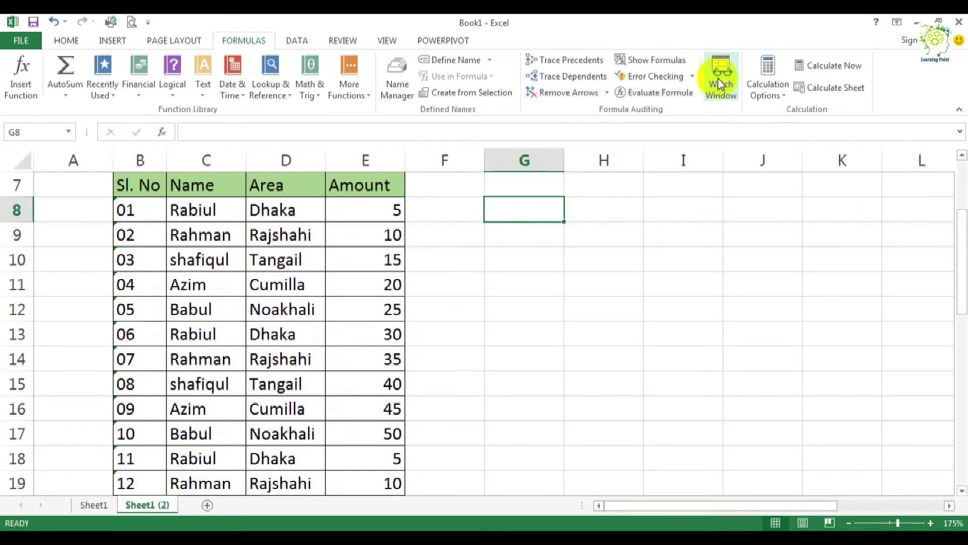
left_click(720, 83)
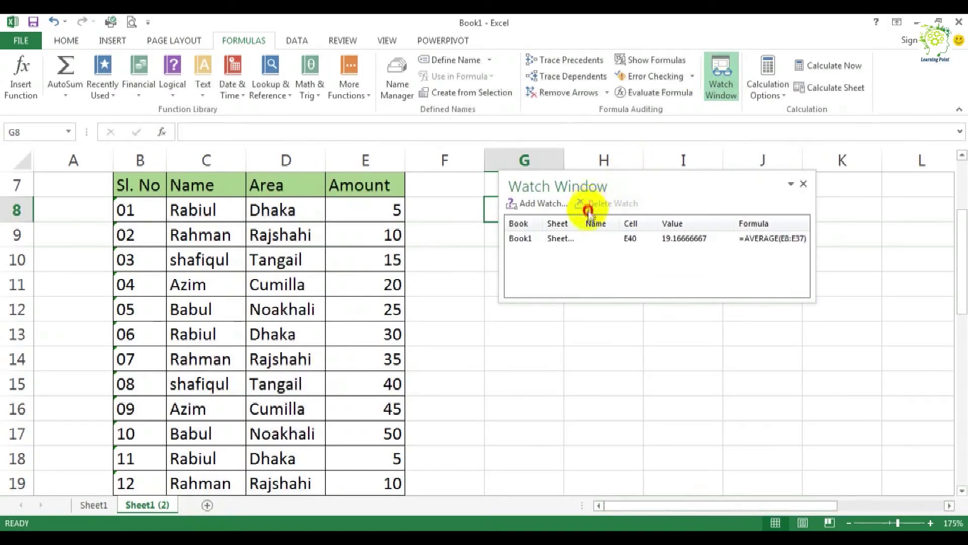
mouse_move(595, 193)
left_mouse_down()
mouse_move(589, 218)
mouse_move(588, 204)
left_mouse_up()
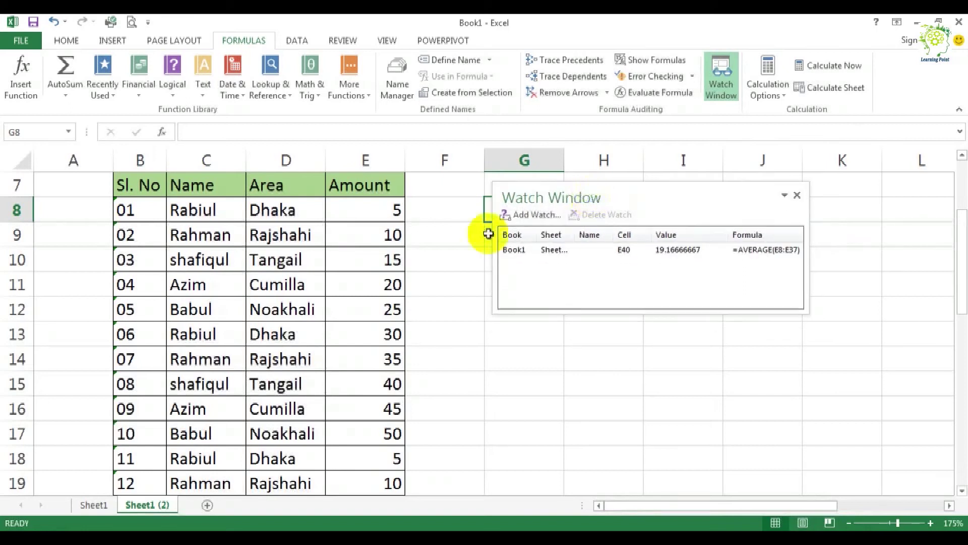
scroll(383, 304, "down", 7)
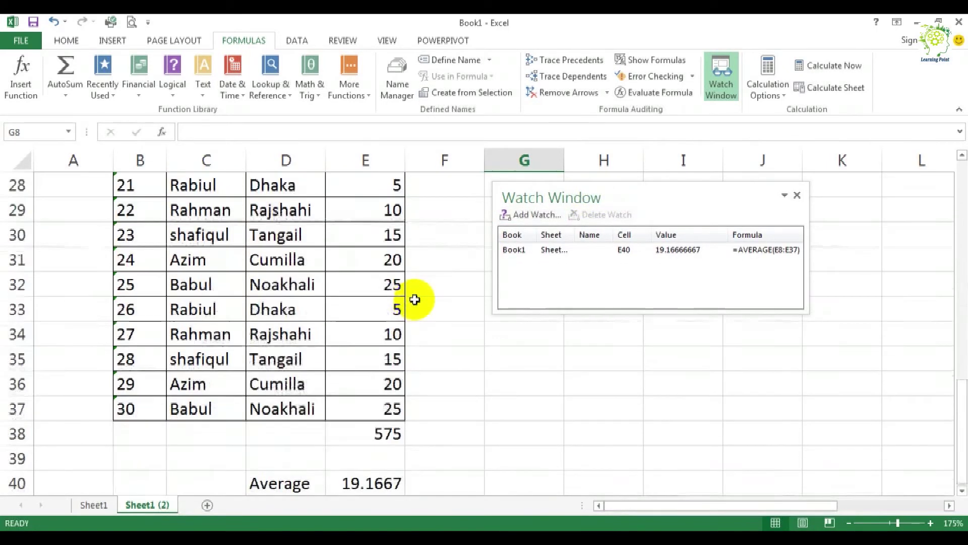
scroll(510, 282, "up", 3)
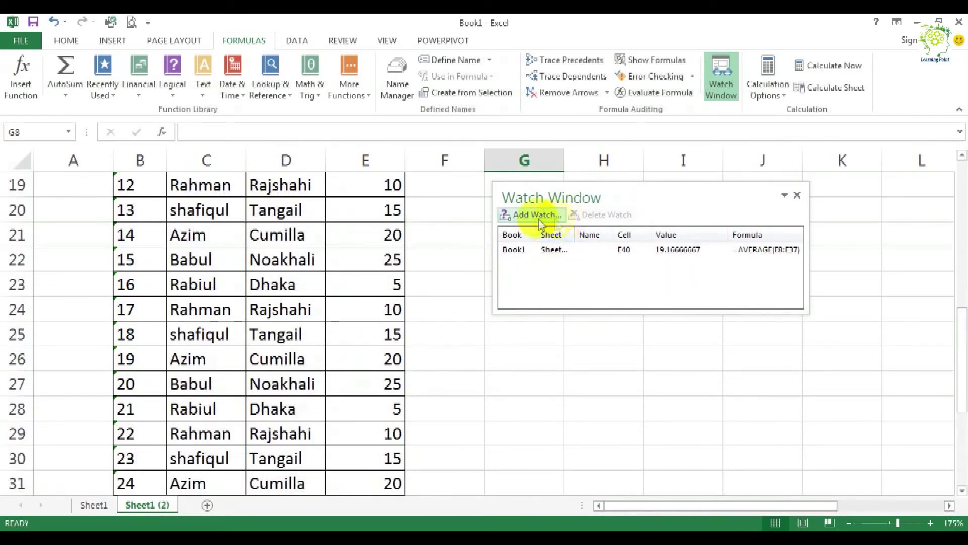
Step: Add a watch on the average cell E40 of Sheet1 (2)
left_click(535, 215)
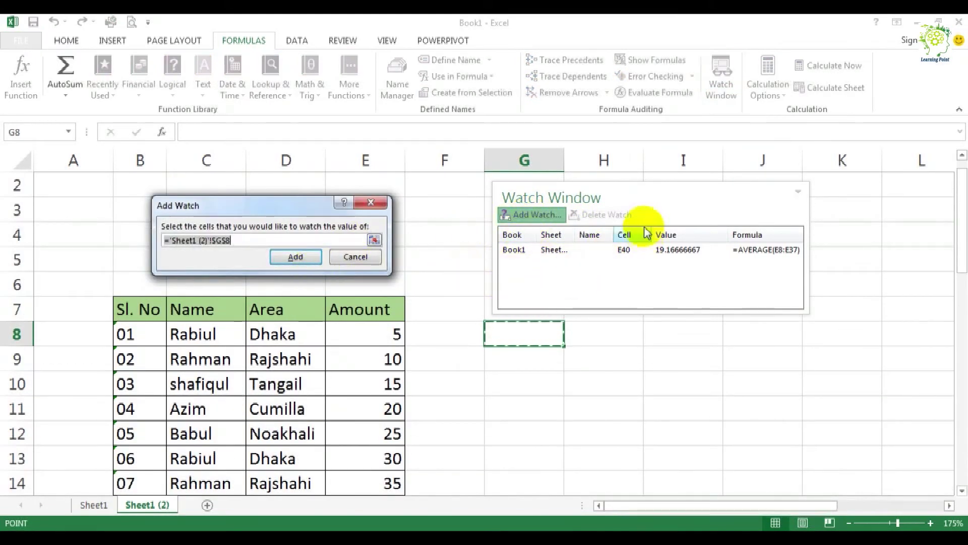
scroll(353, 288, "down", 8)
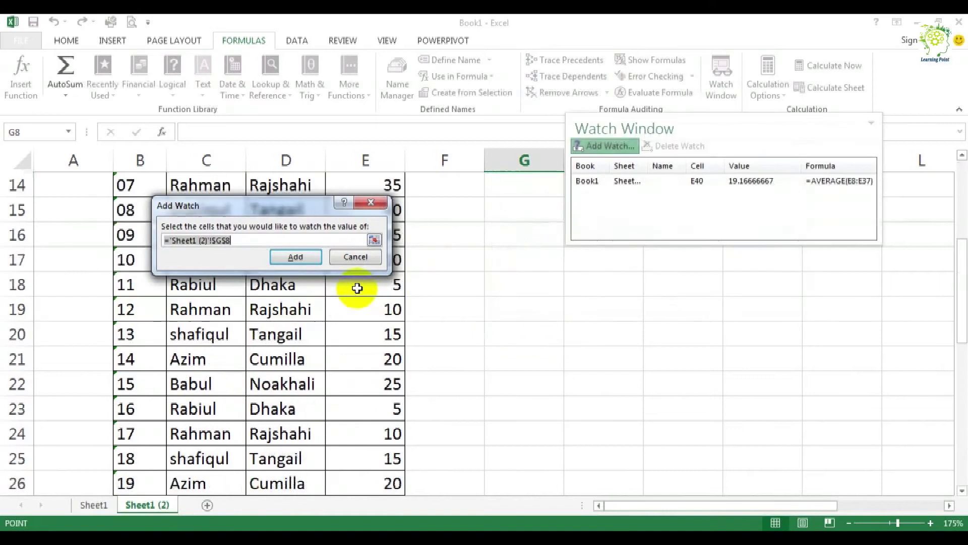
scroll(356, 288, "down", 7)
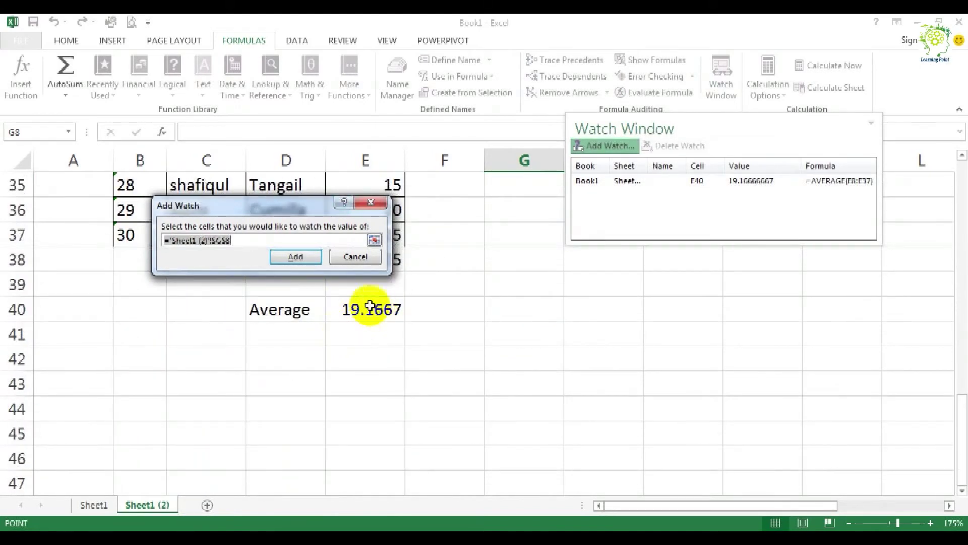
left_click(354, 309)
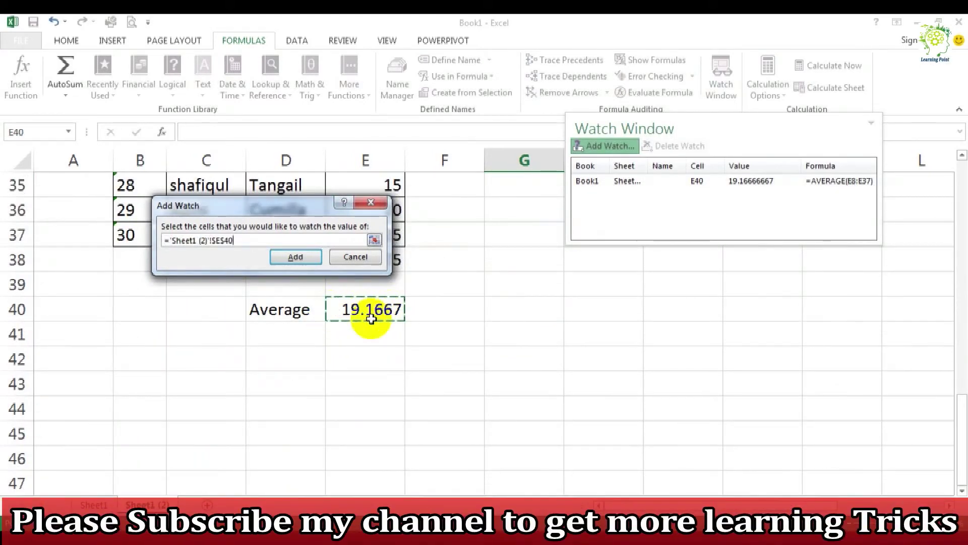
left_click(298, 257)
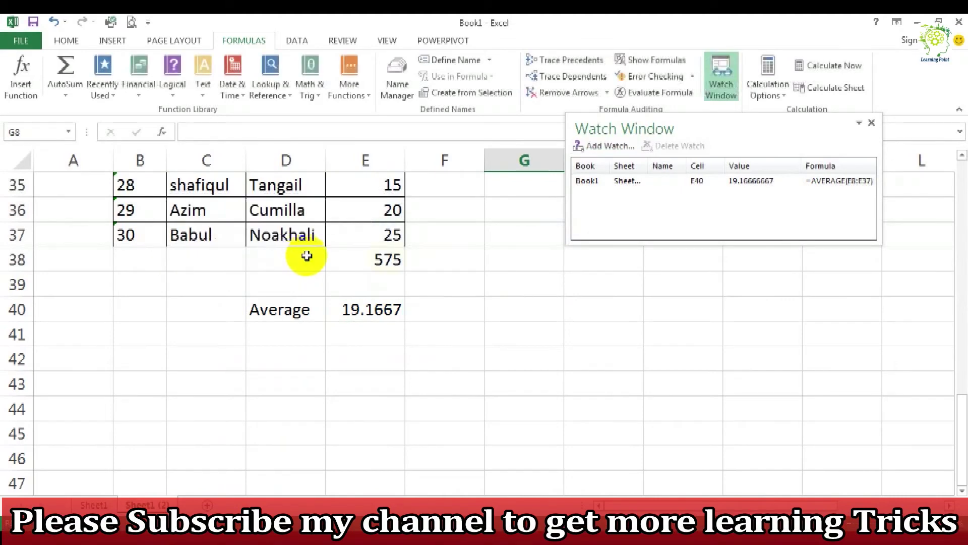
Step: Check the E40 entry in the Watch Window against the sheet and move the window closer to the Amount column
scroll(637, 257, "up", 2)
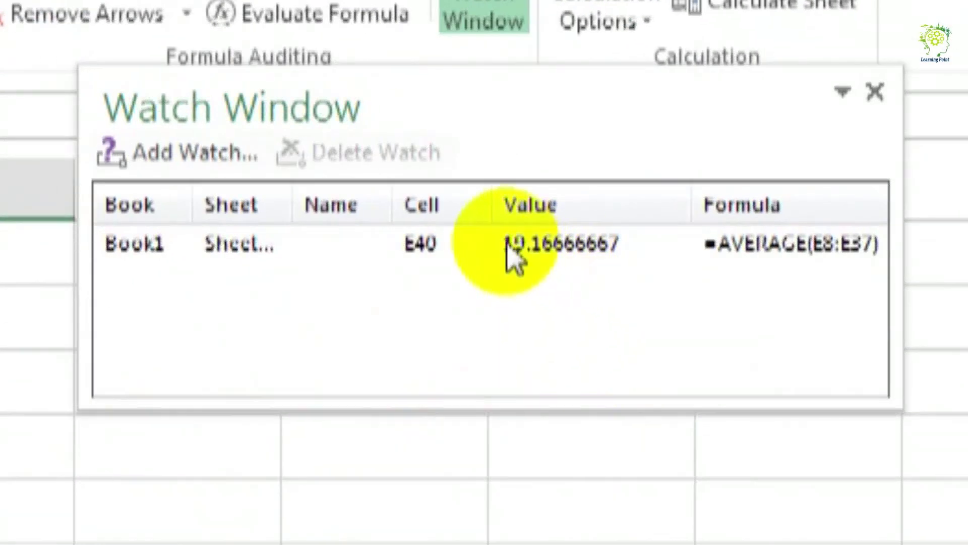
left_click(565, 247)
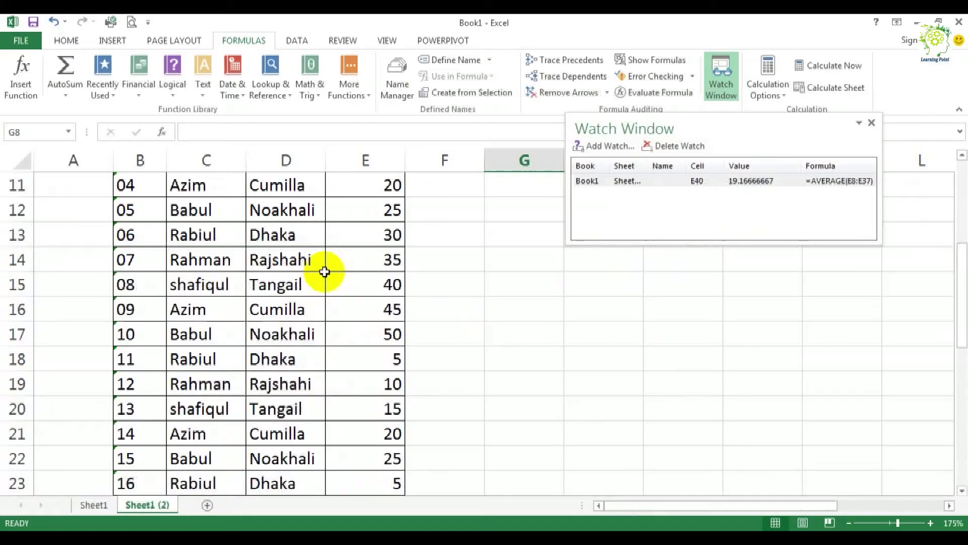
scroll(327, 265, "up", 2)
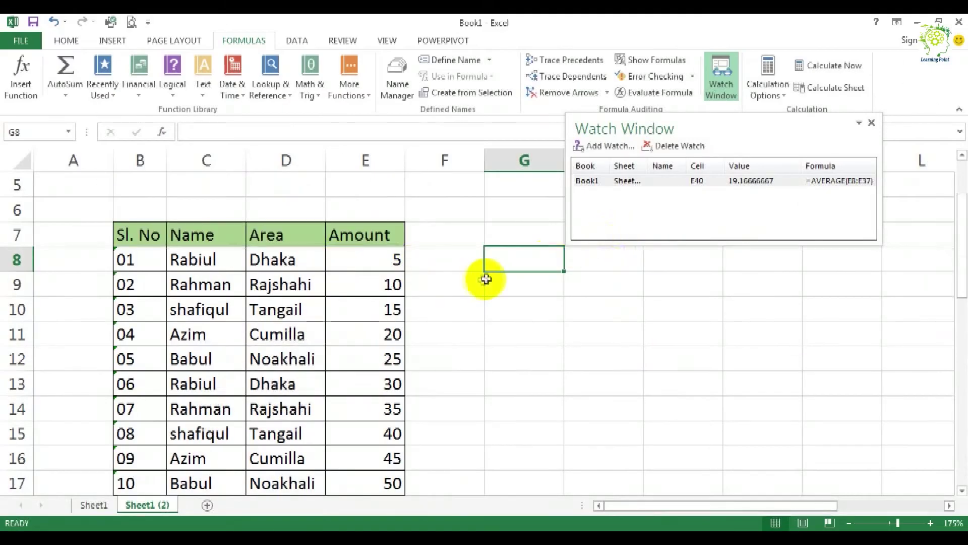
scroll(482, 281, "down", 8)
scroll(442, 291, "up", 6)
scroll(442, 288, "down", 2)
left_click_drag(755, 128, 676, 187)
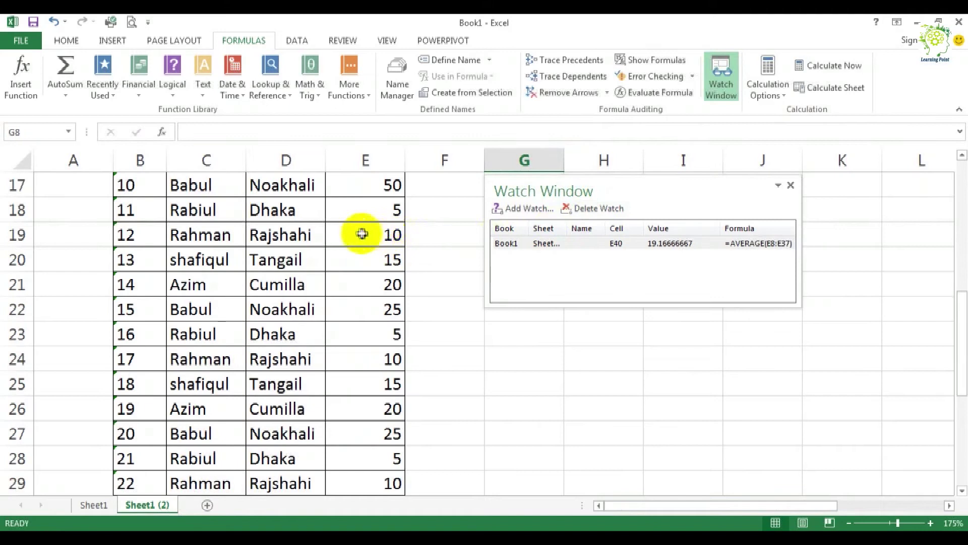
Step: Set the amounts in E19 to 12 and E20 to 10
left_click(386, 235)
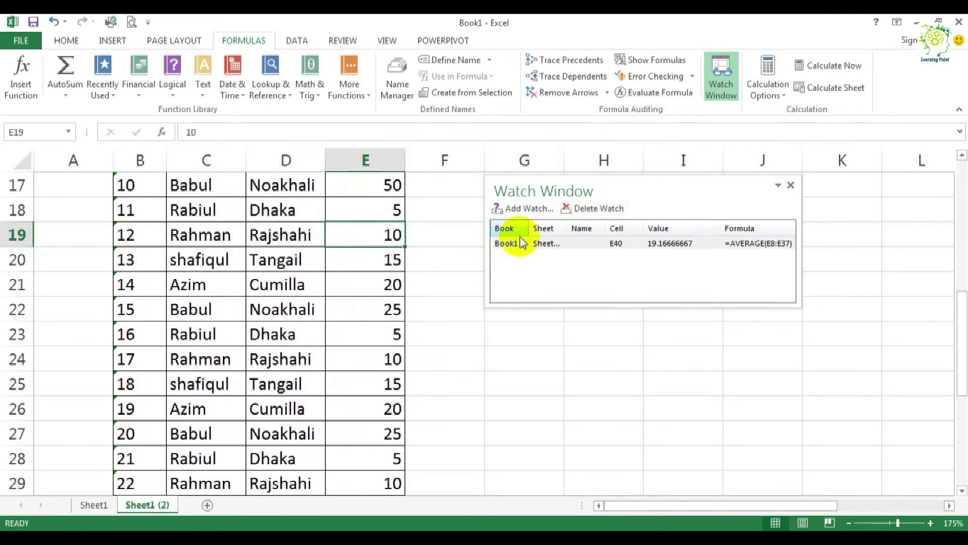
type("1")
key("Return")
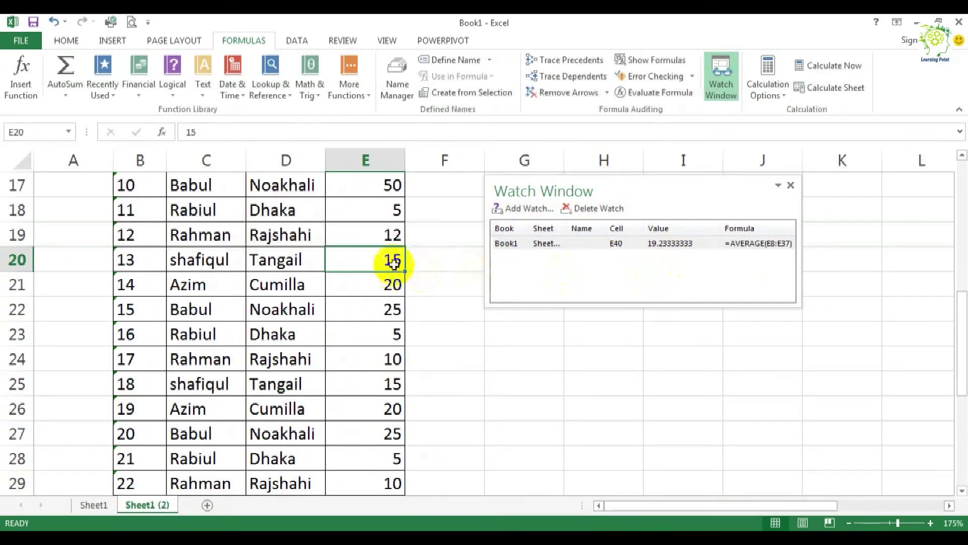
type("10")
key("Return")
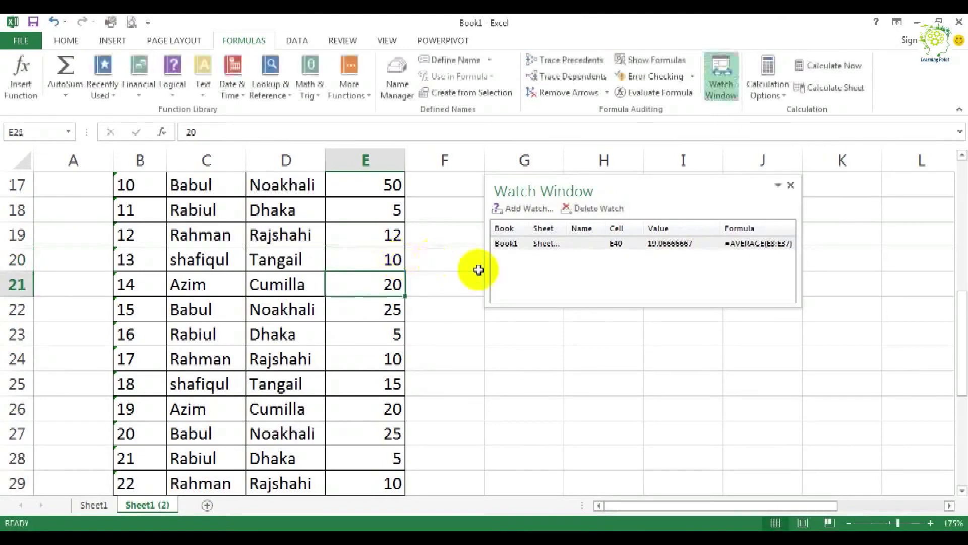
Step: Set the amount in E18 to 50
left_click(383, 235)
key("Up")
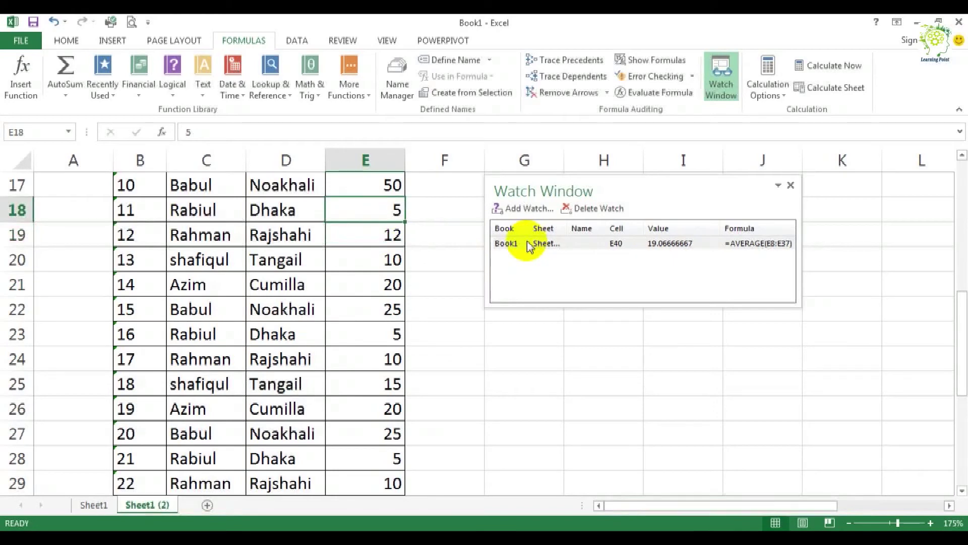
type("50")
key("Return")
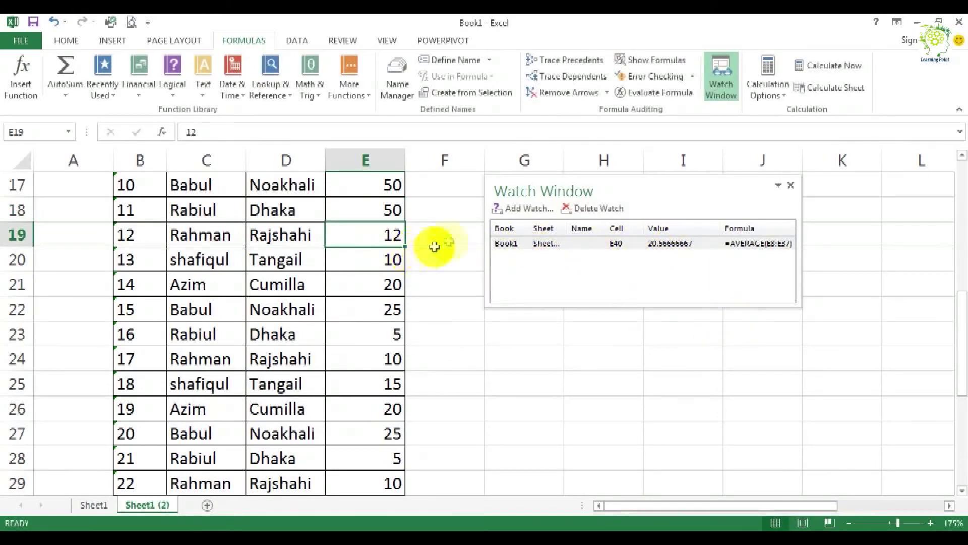
Step: Compare the average in cell E40 with the value listed for it in the Watch Window
scroll(460, 240, "down", 8)
scroll(466, 239, "up", 2)
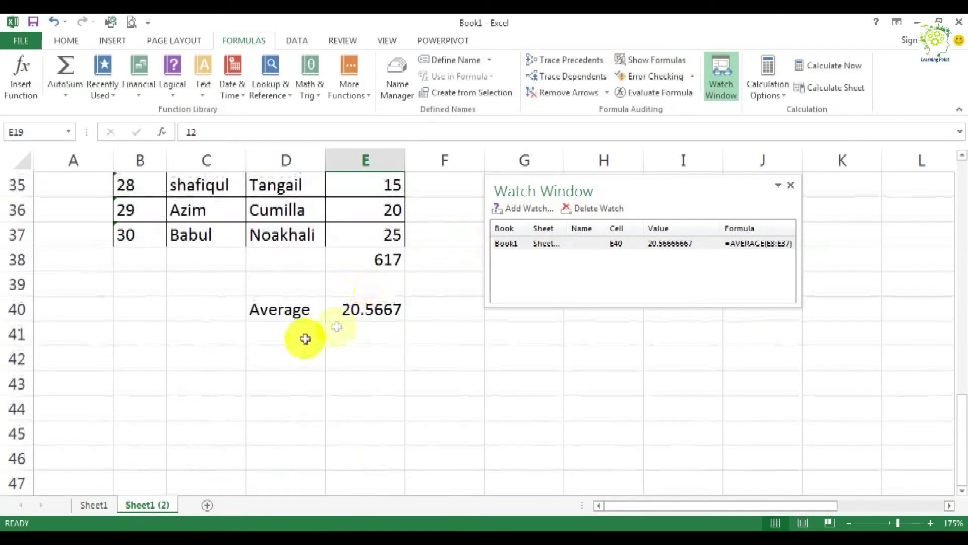
left_click(358, 309)
left_click(659, 242)
left_click(356, 309)
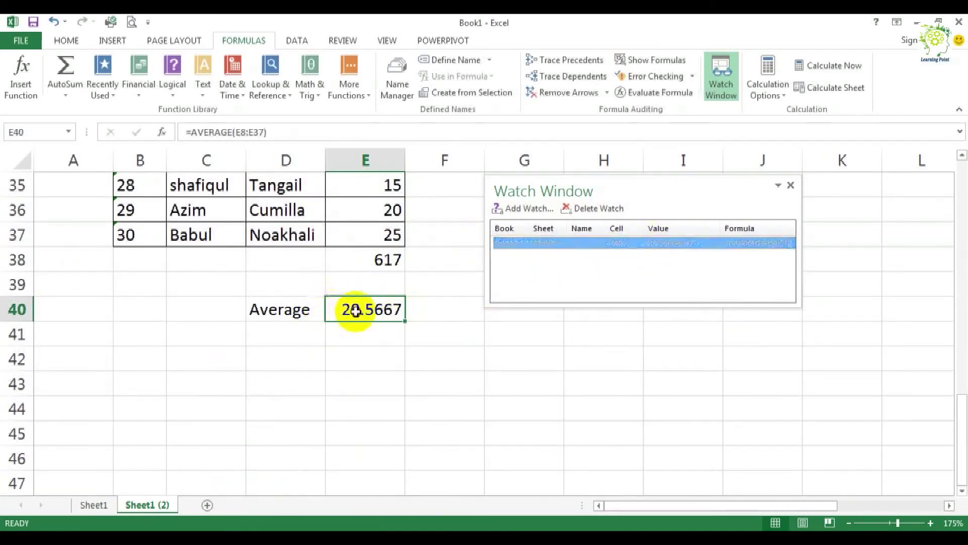
left_click(675, 242)
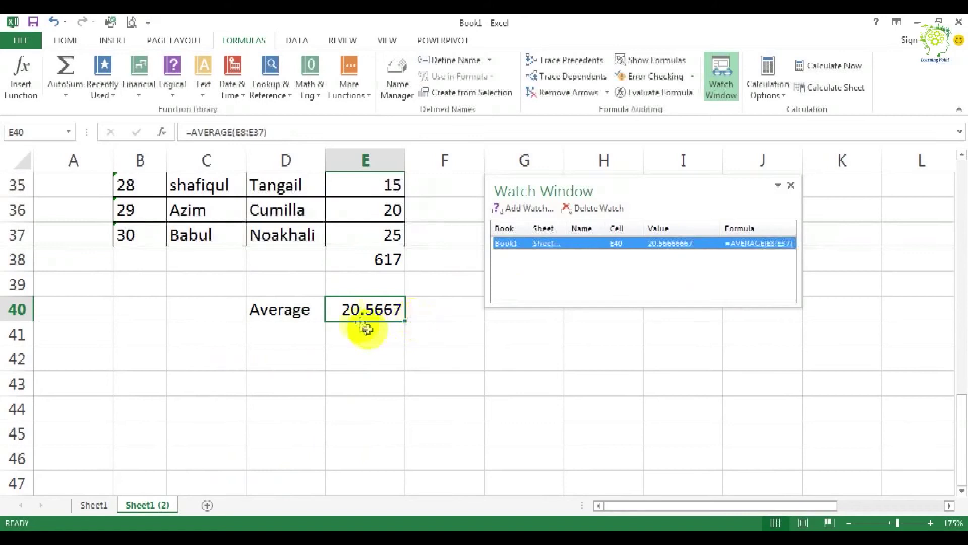
left_click(352, 310)
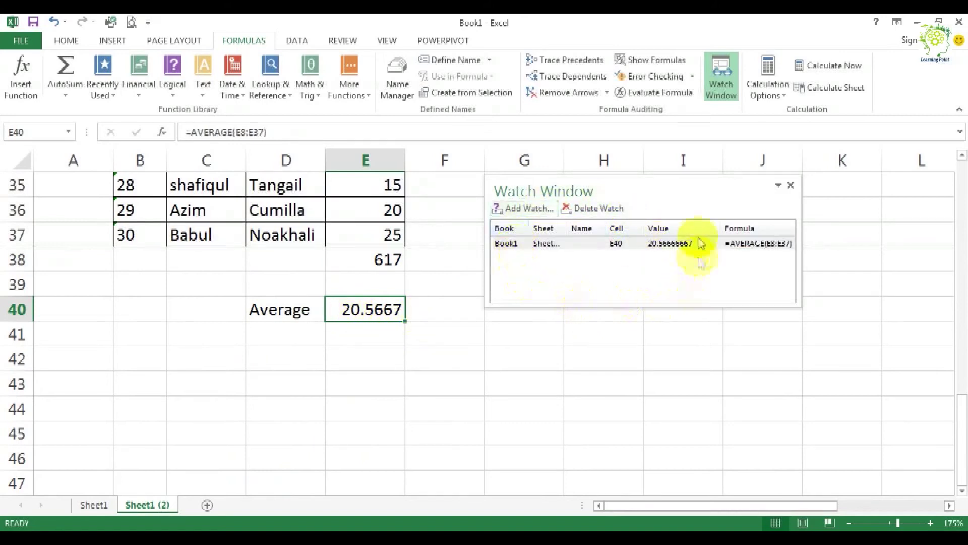
Step: Make the Watch Window taller and add a watch on the sum cell E38
left_click_drag(608, 305, 623, 385)
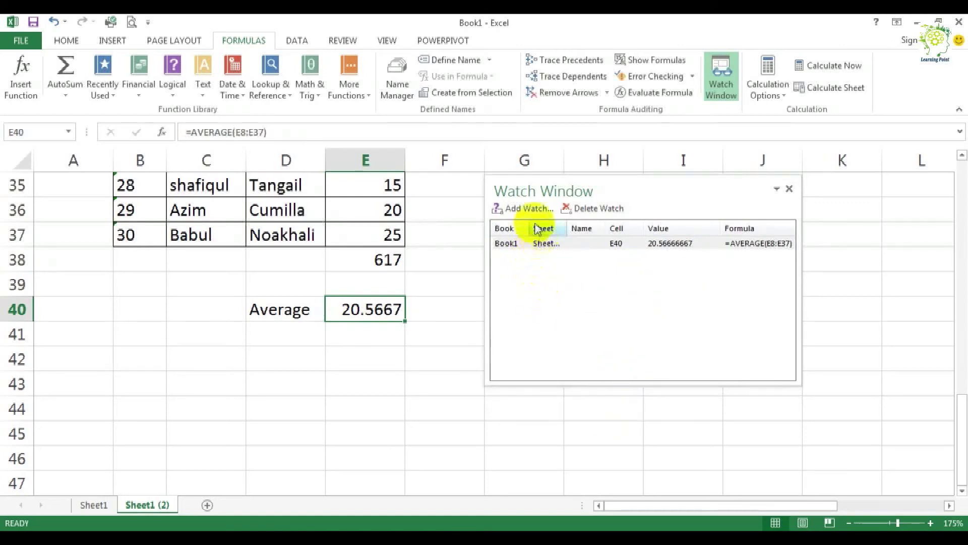
left_click(524, 208)
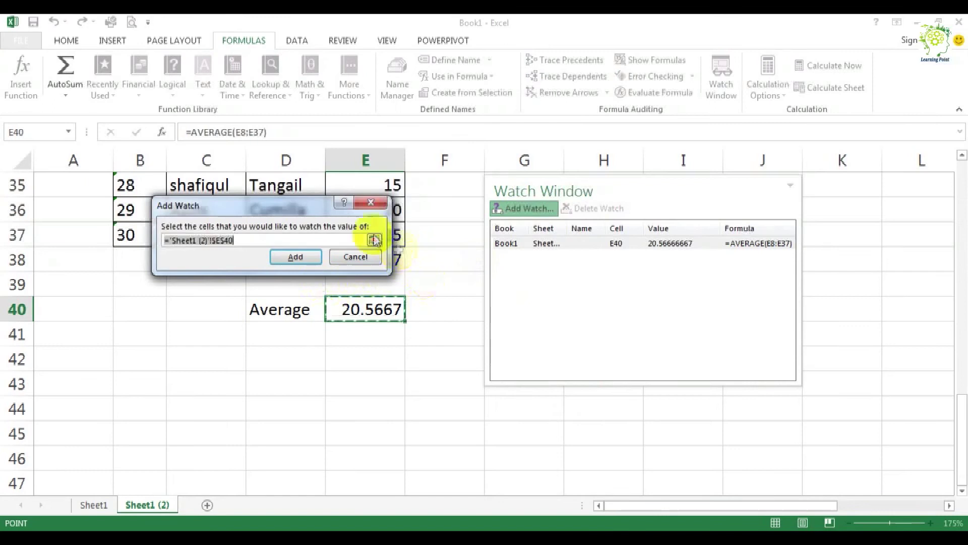
left_click_drag(319, 208, 146, 236)
left_click(364, 259)
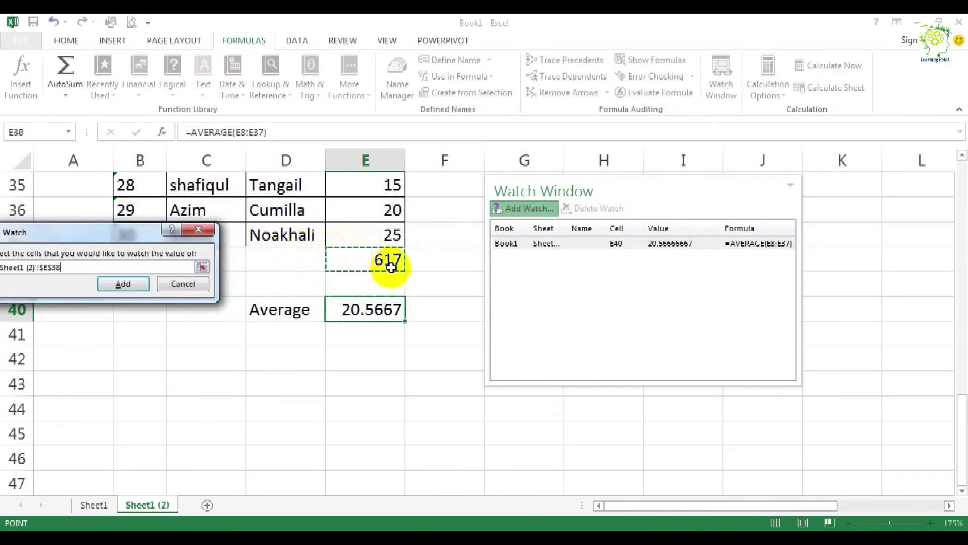
left_click(128, 284)
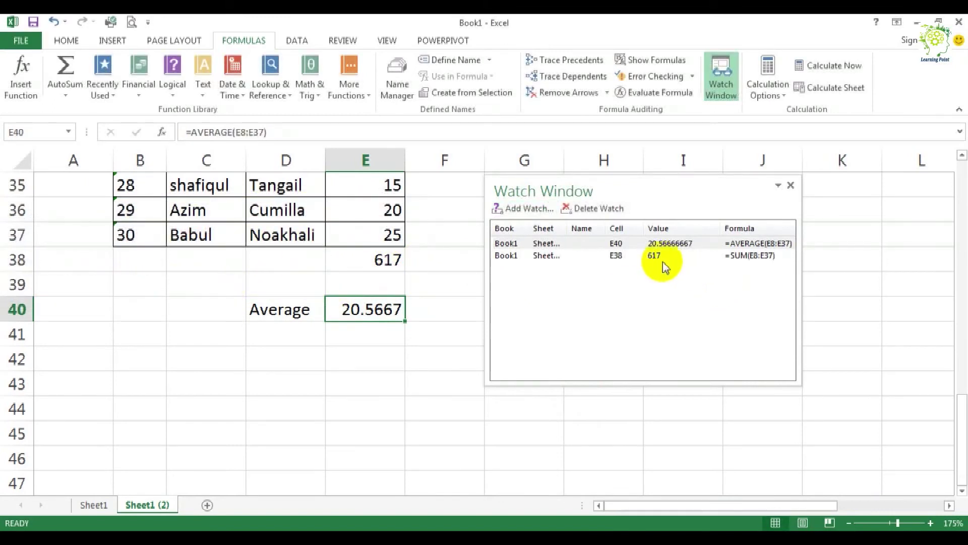
Step: Shorten the Watch Window slightly and add a watch on the amount in cell E31
scroll(374, 272, "up", 2)
left_click(376, 235)
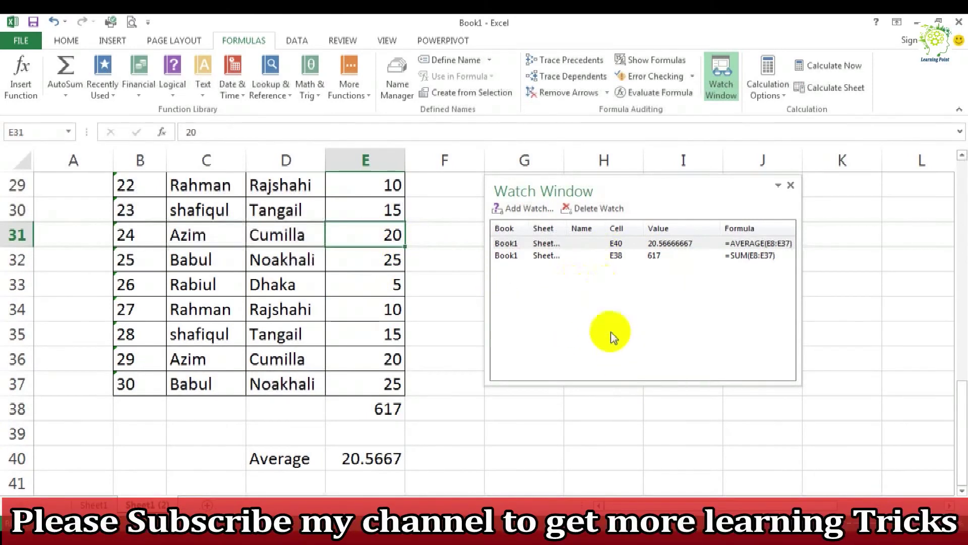
left_click_drag(604, 383, 609, 346)
left_click(378, 280)
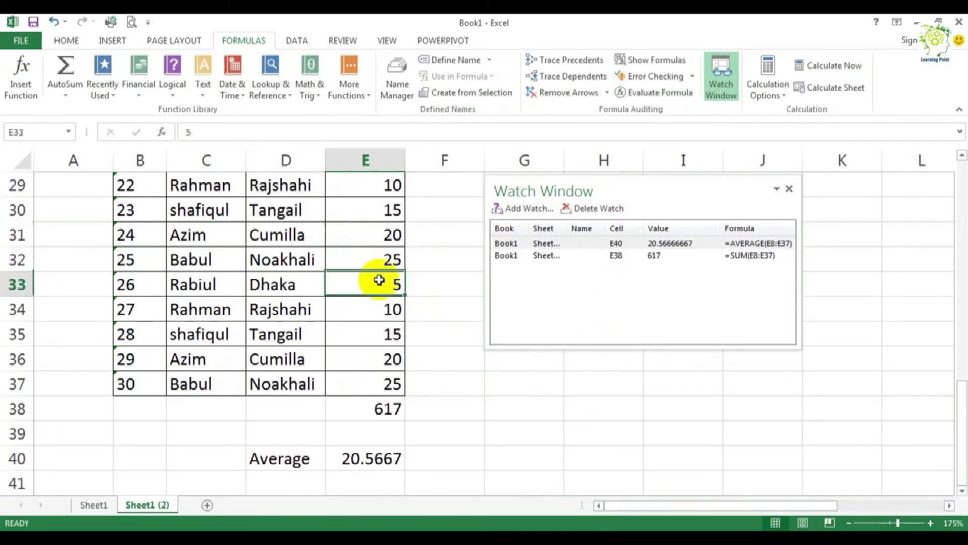
left_click(522, 208)
left_click_drag(153, 233, 370, 329)
left_click(353, 235)
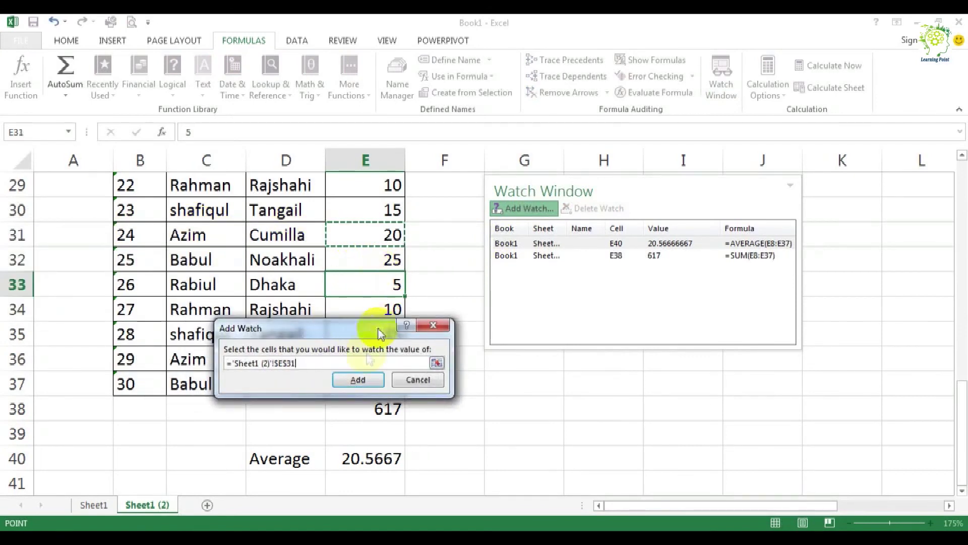
left_click(358, 379)
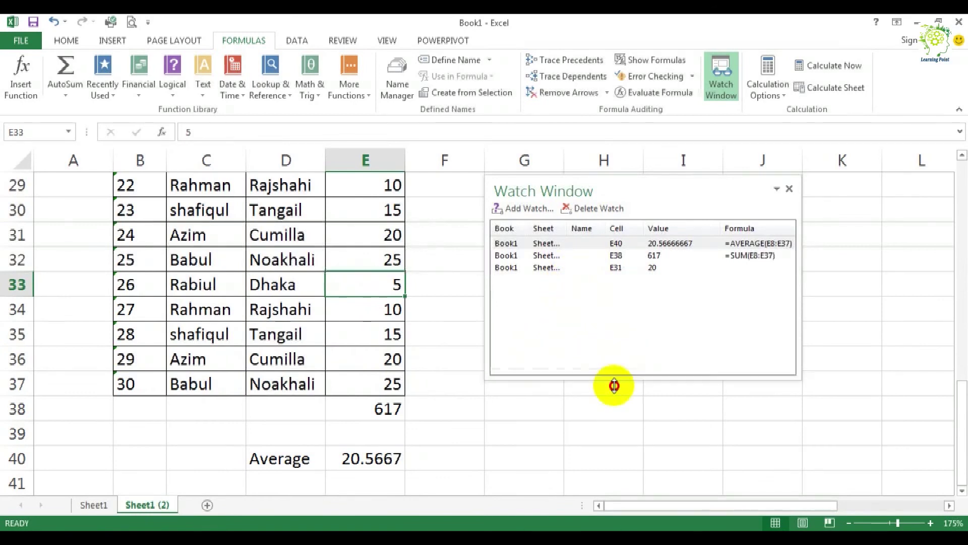
Step: Dock the Watch Window above the formula bar, and float it again beside the Amount column
left_click_drag(612, 190, 607, 120)
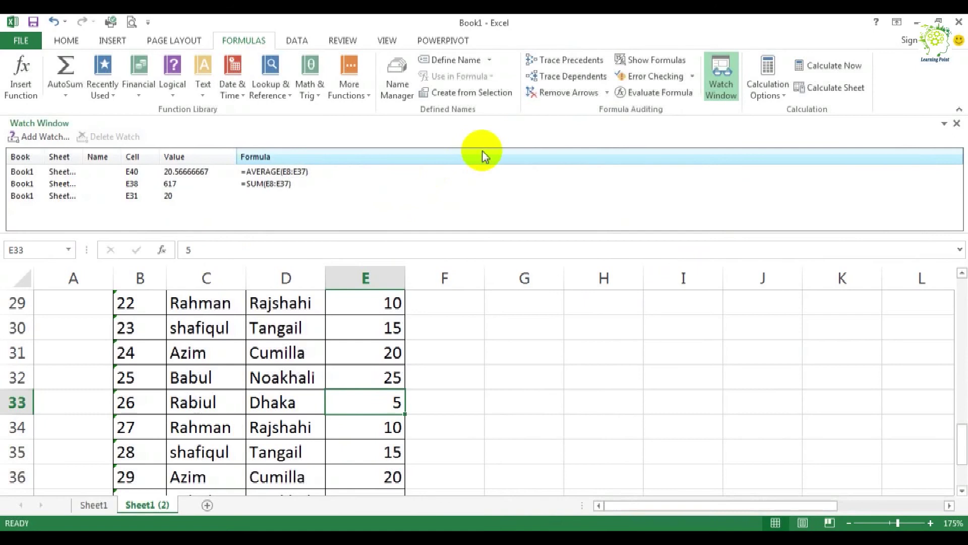
left_click_drag(108, 128, 327, 264)
left_click_drag(462, 261, 580, 183)
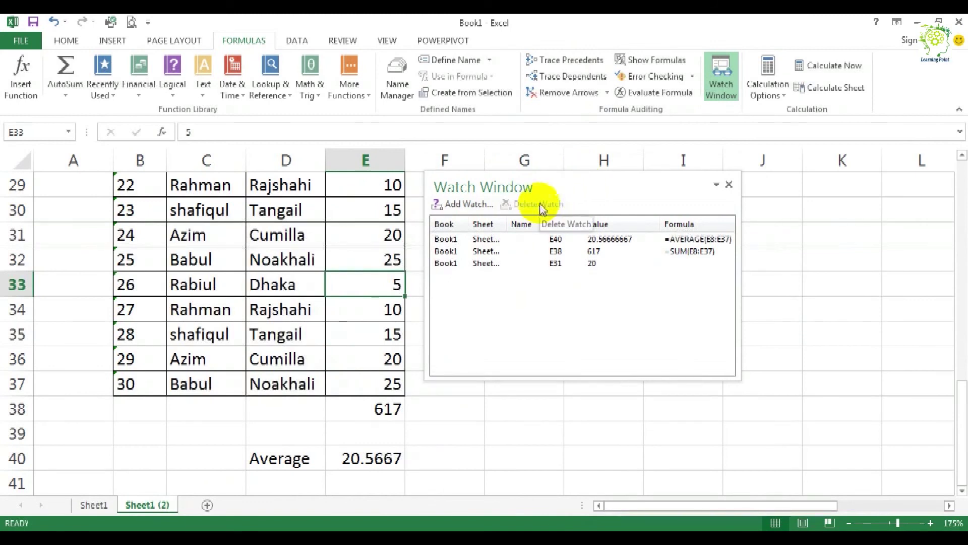